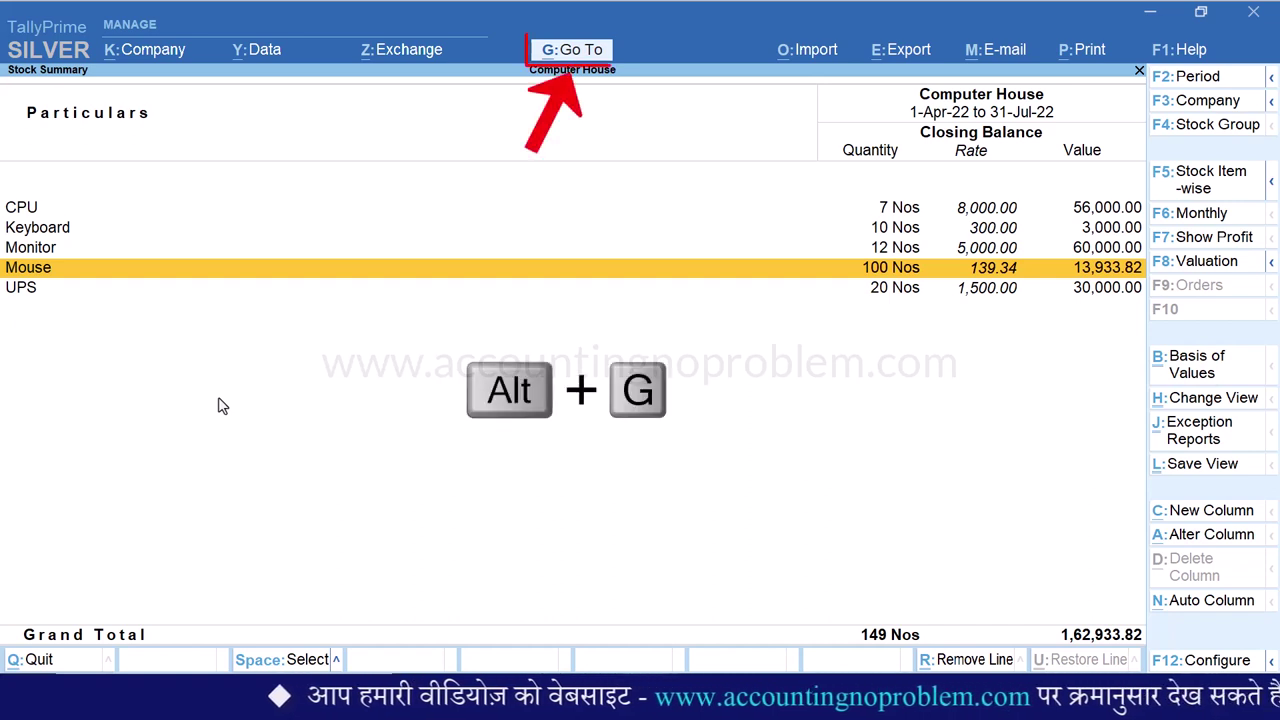
- Open the voucher creation screen from the Stock Summary
key(alt+g)
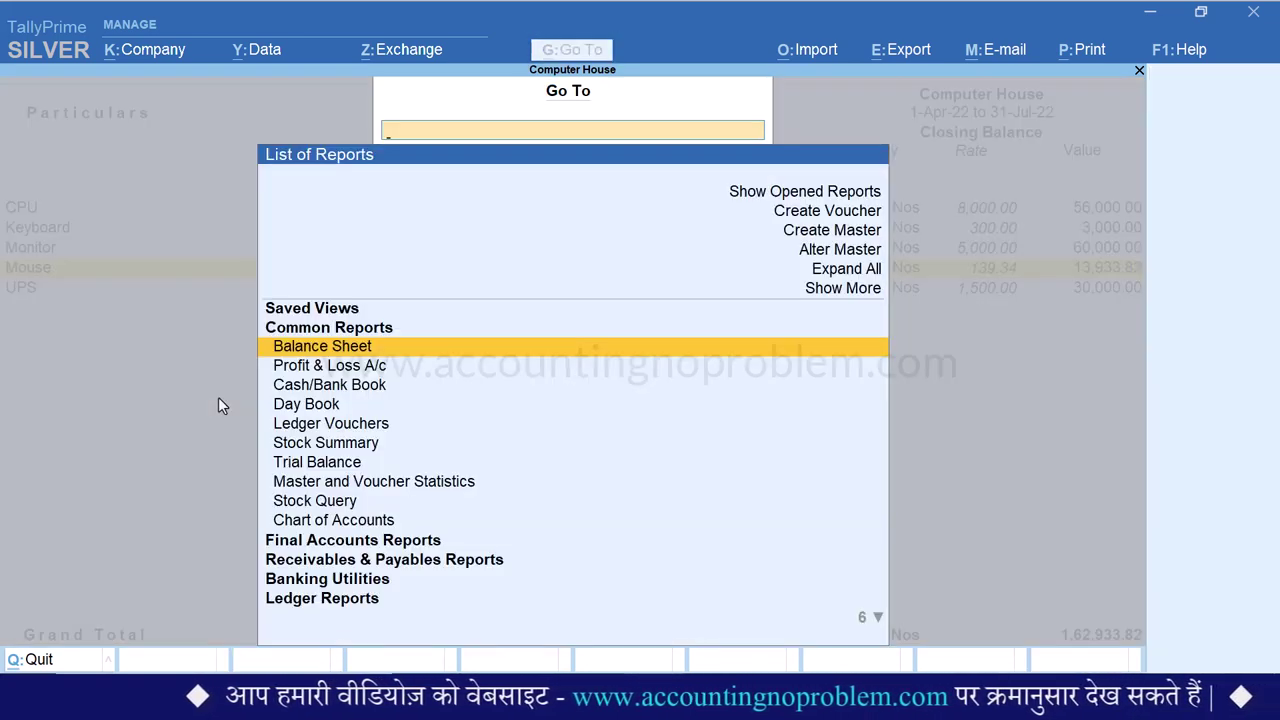
key(Up)
key(Up)
key(Up)
key(Up)
key(Up)
key(Up)
key(Up)
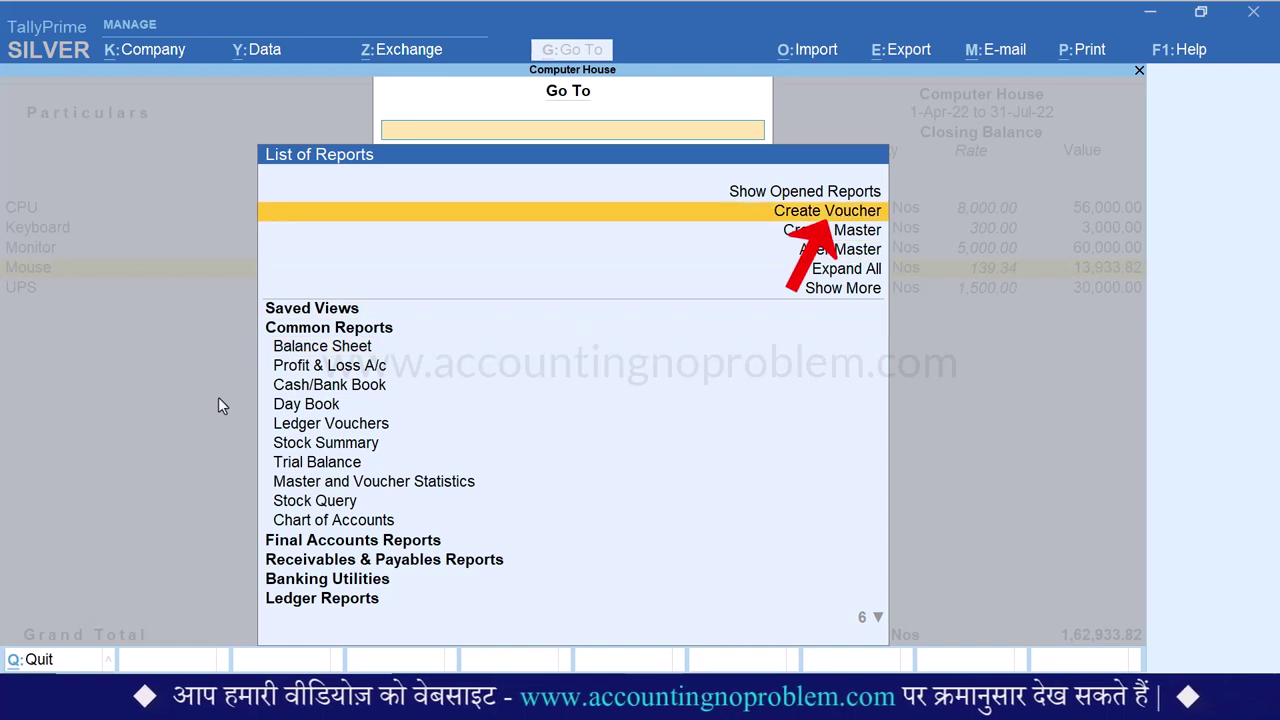
key(Return)
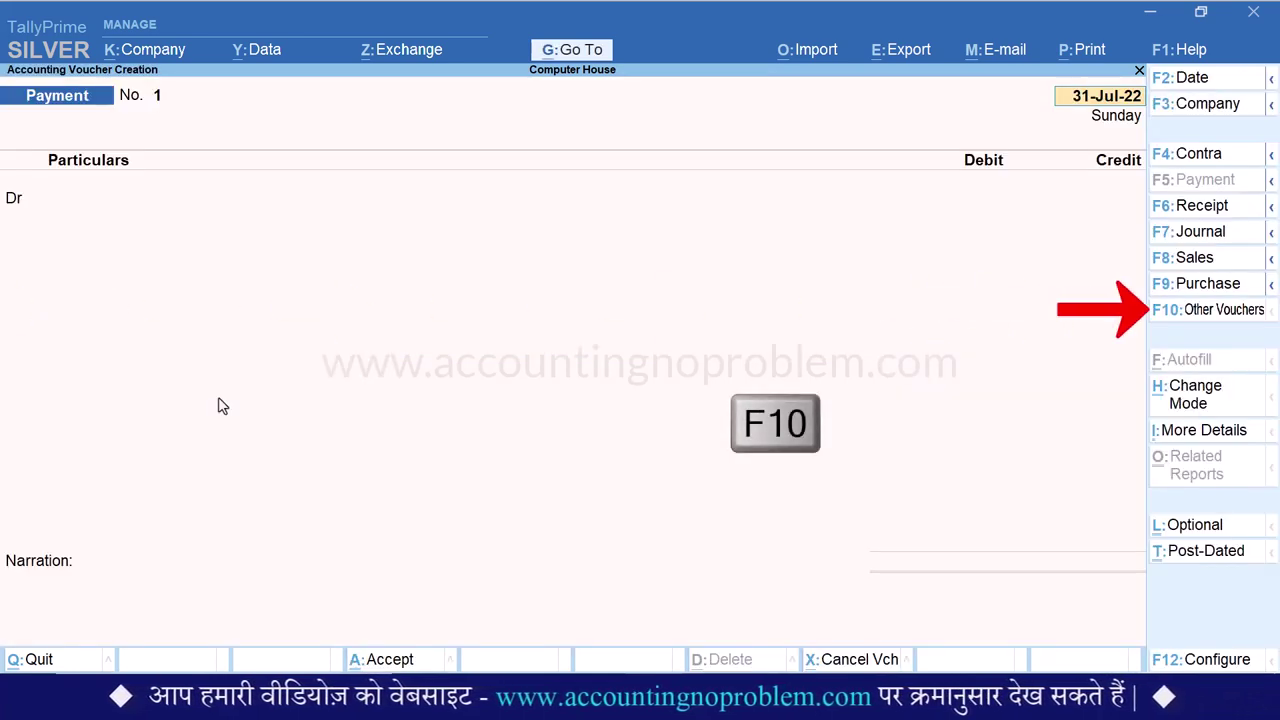
- Open the list of other voucher types and show the inactive ones as well
key(F10)
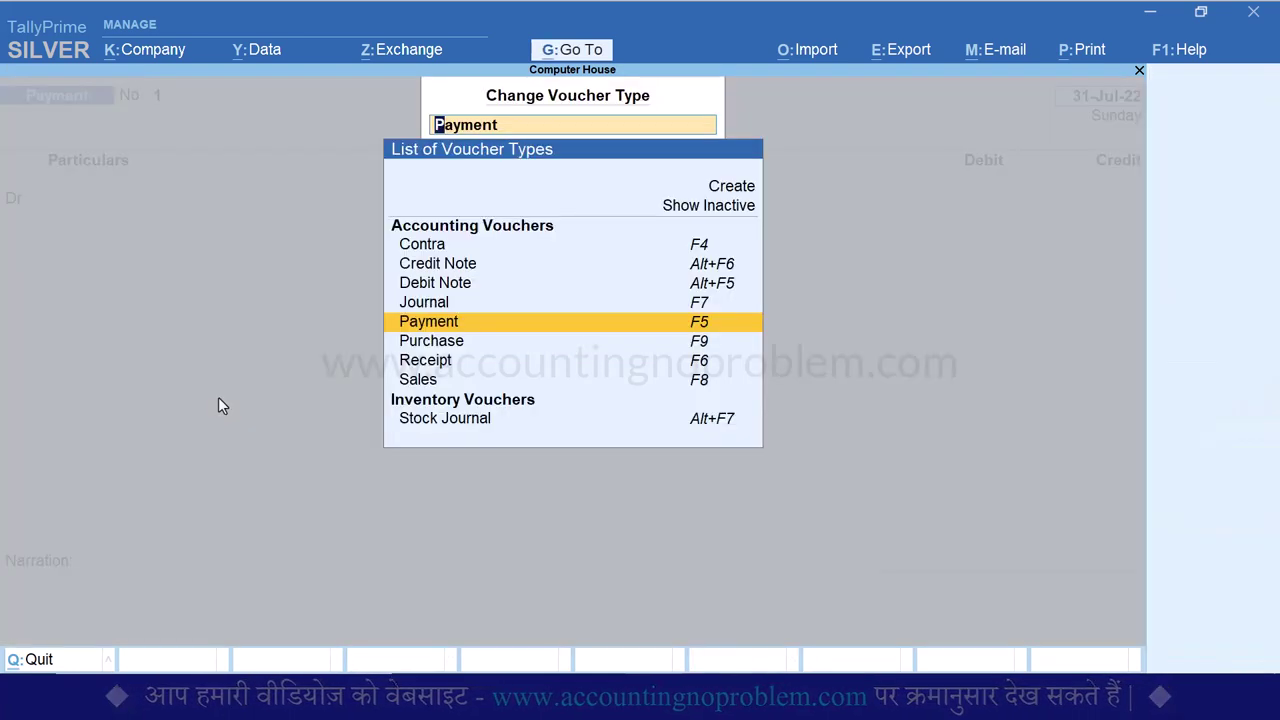
key(Up)
key(Up)
key(Up)
key(Up)
key(Up)
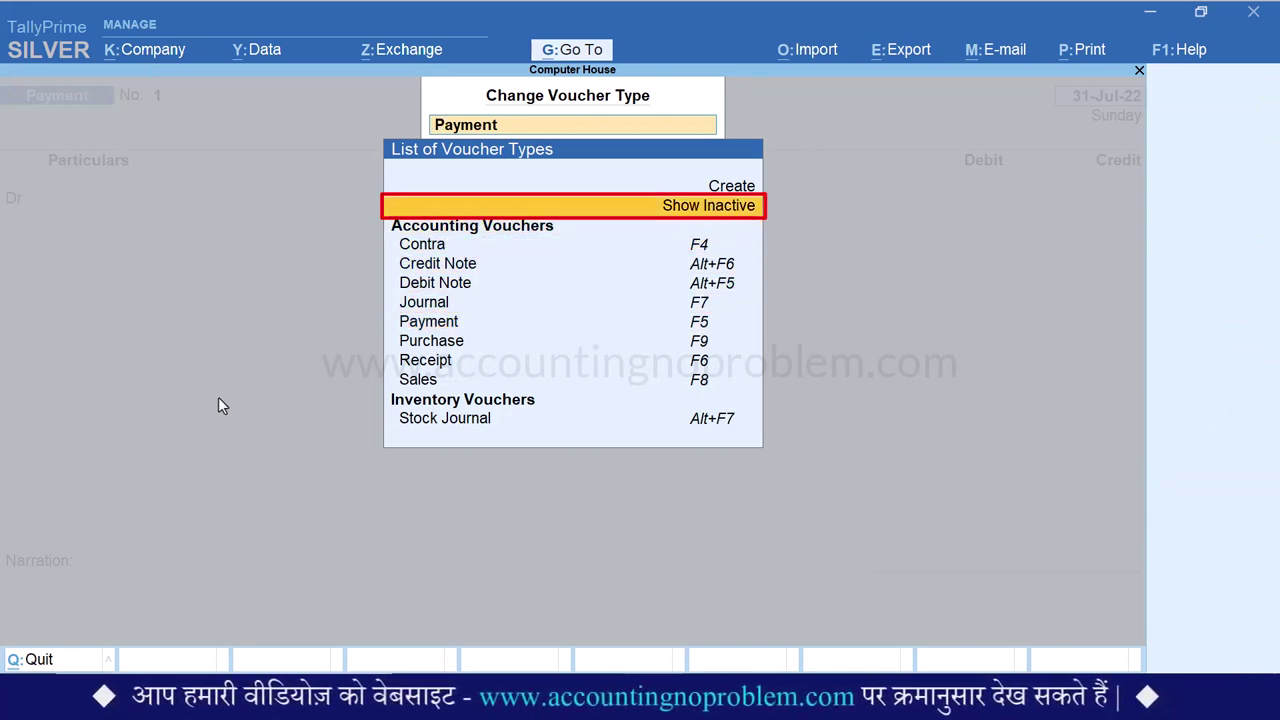
key(Return)
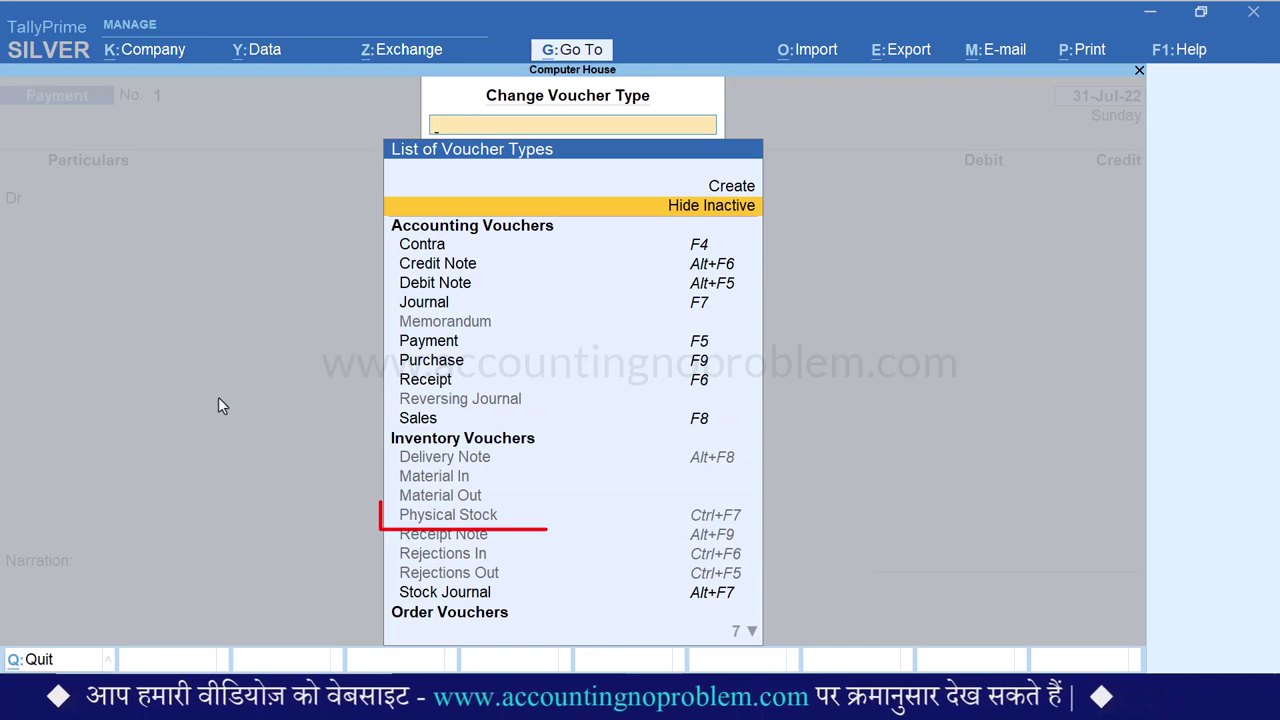
- Choose the inactive Physical Stock voucher type and activate it
key(Down)
key(Down)
key(Down)
key(Down)
key(Down)
key(Down)
key(Down)
key(Down)
key(Down)
key(Down)
key(Down)
key(Down)
key(Down)
key(Down)
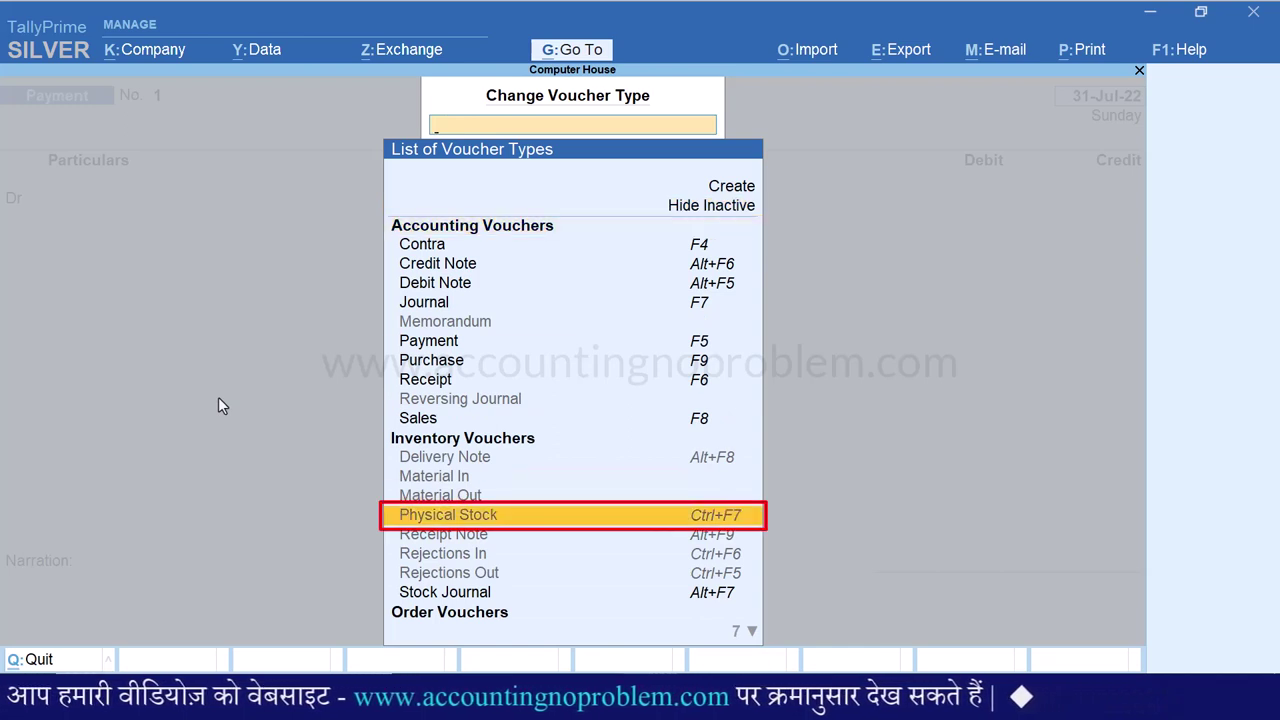
key(Return)
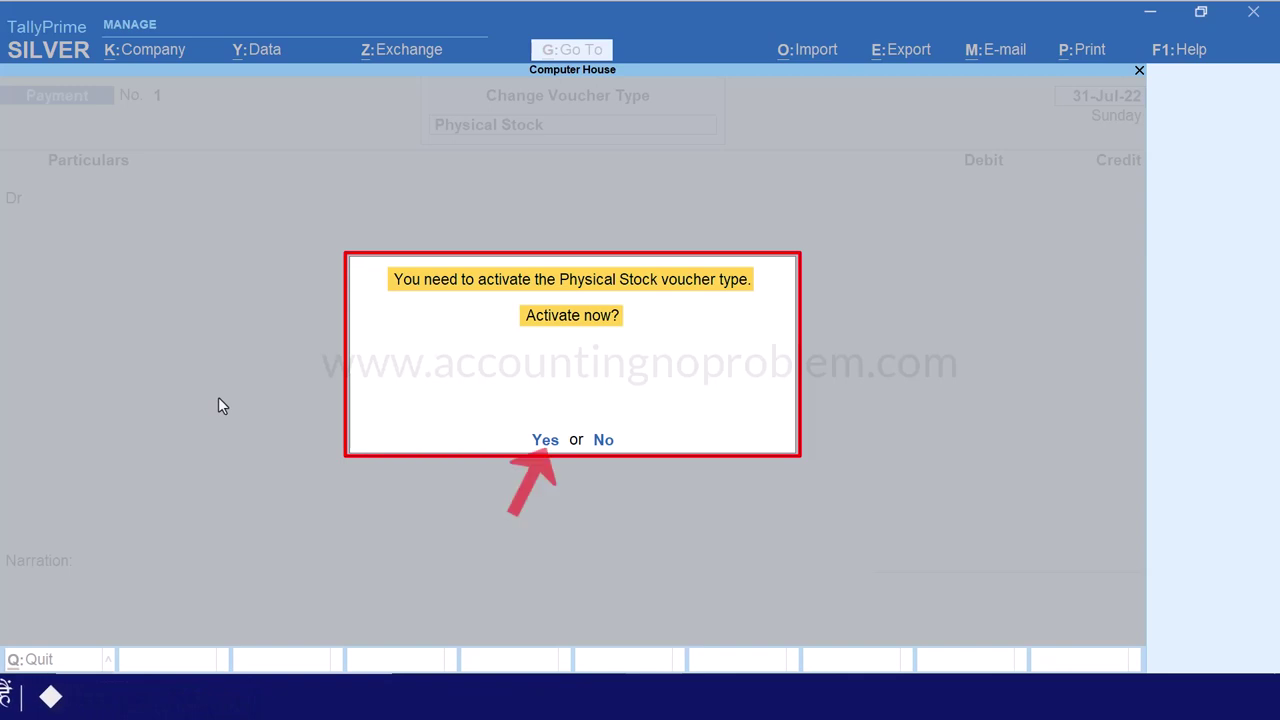
key(y)
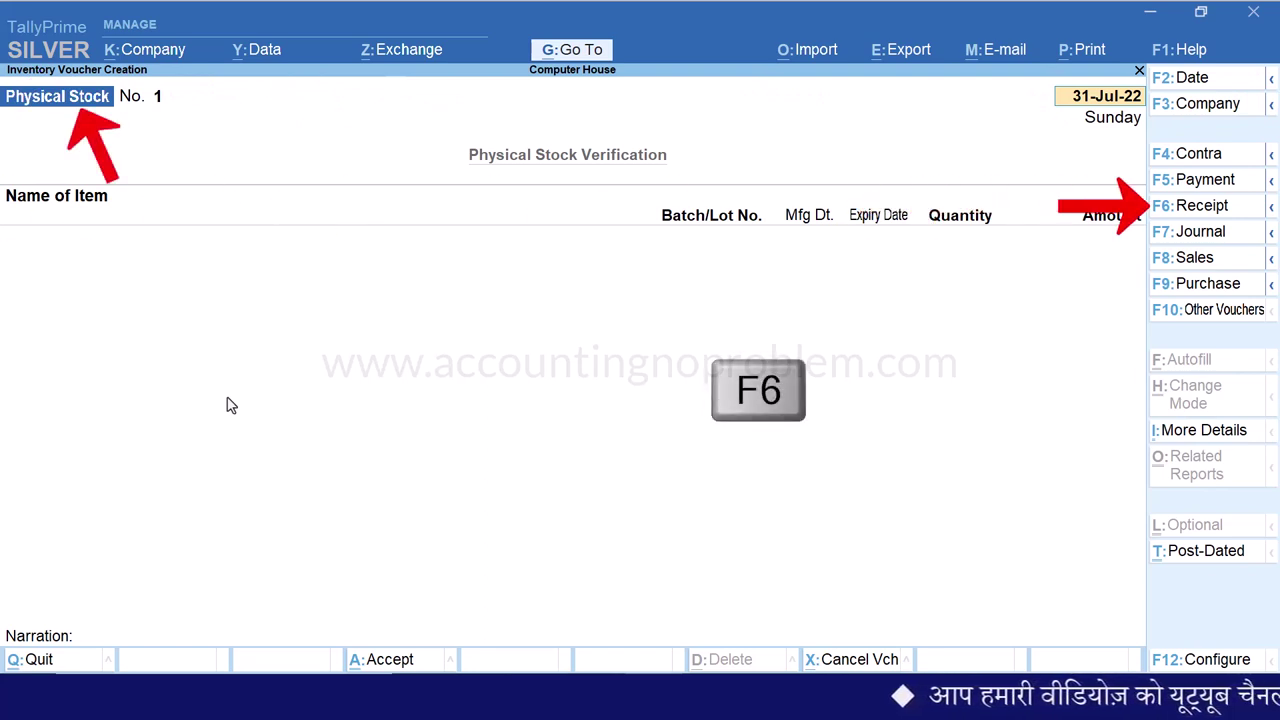
- Switch to a Receipt voucher, view the Journal voucher variants, and return to the Physical Stock voucher
key(F6)
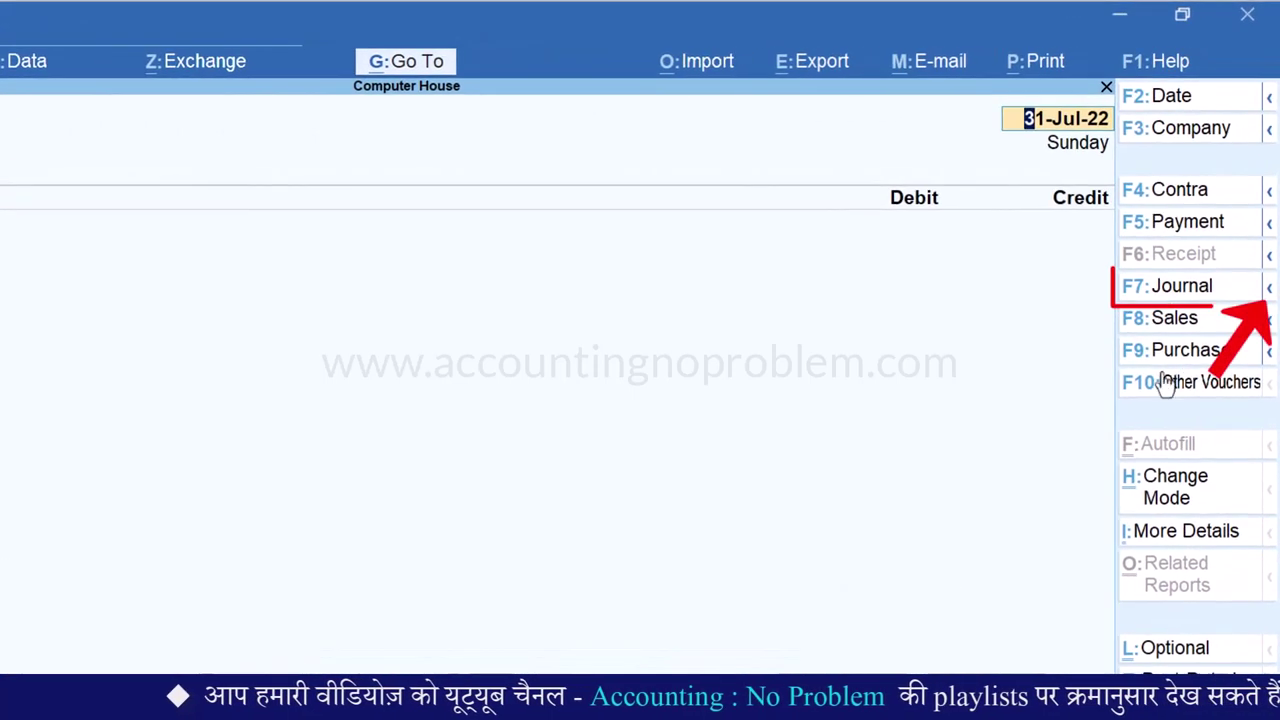
click(1270, 290)
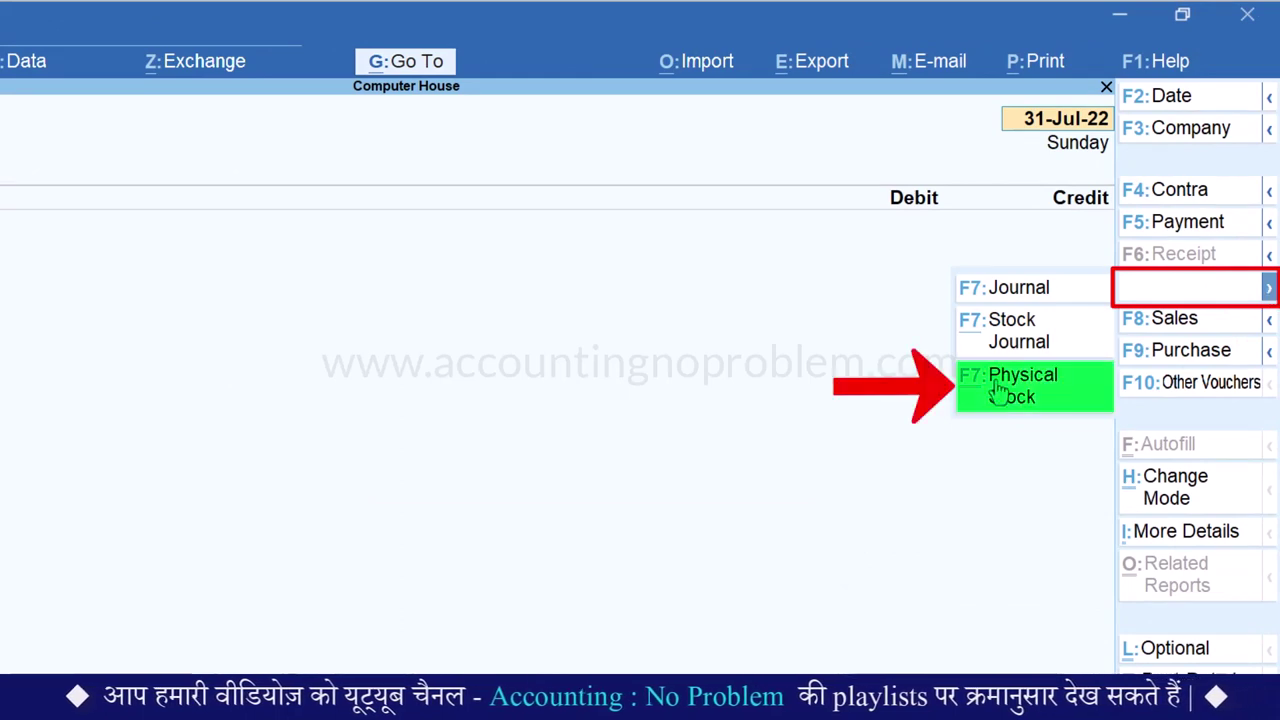
key(Escape)
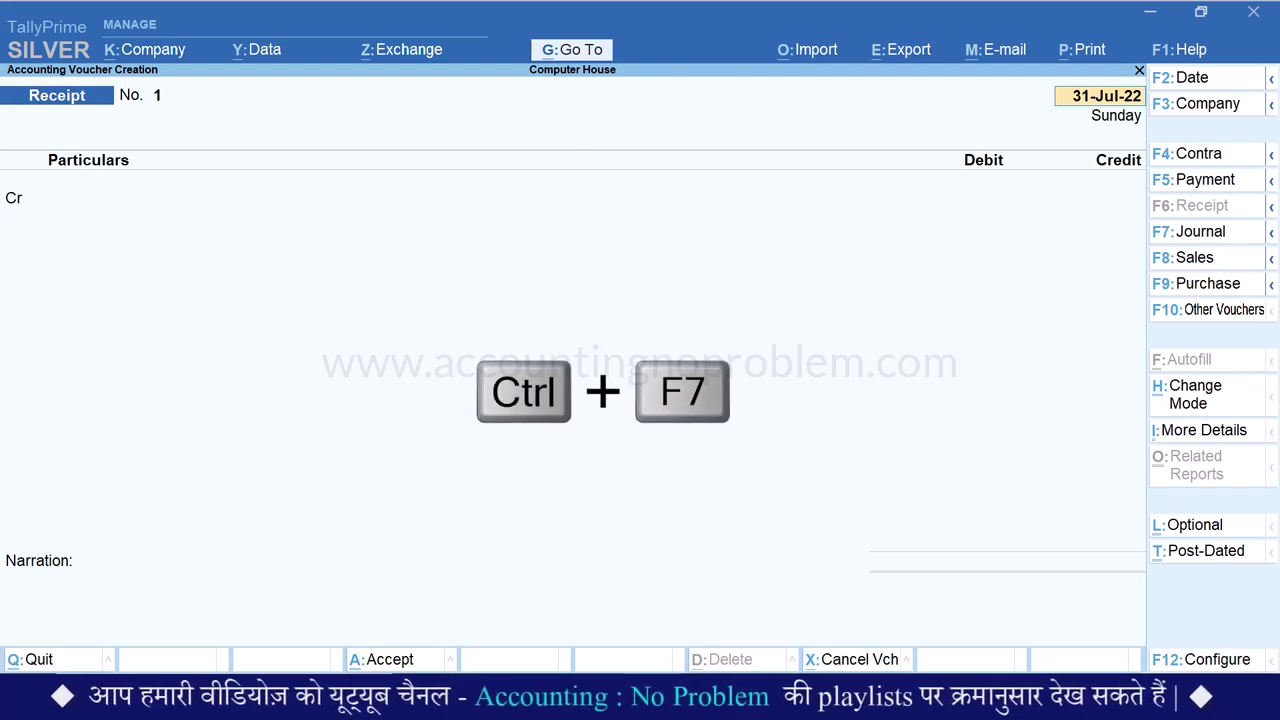
key(ctrl+F7)
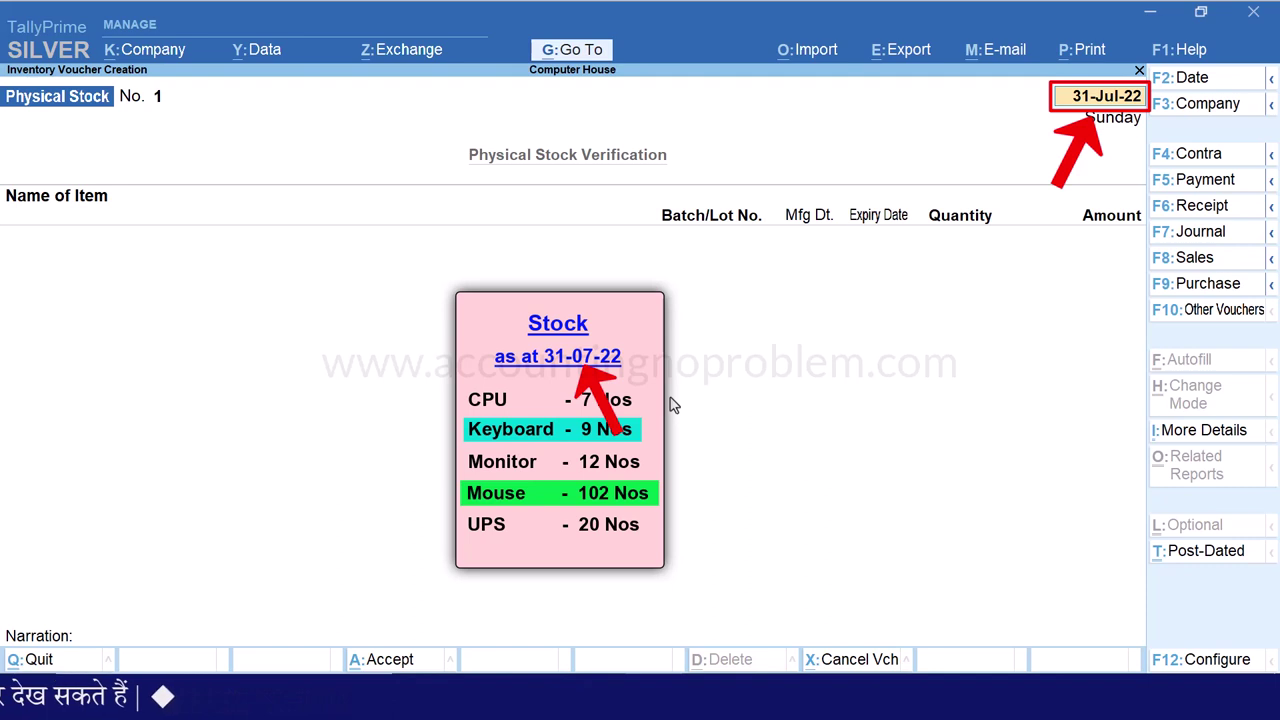
- Accept 31-Jul-22 as the voucher date and record the Keyboard item with a quantity of 9 Nos
text(-7)
key(Return)
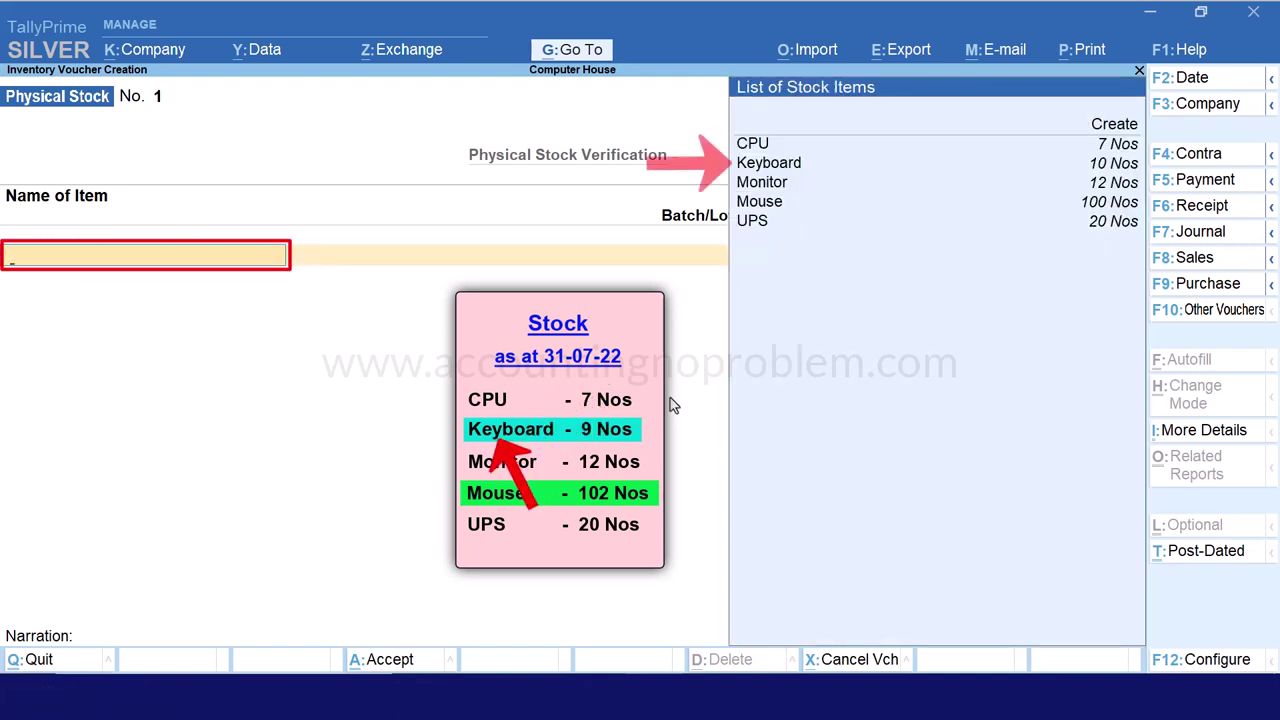
key(Down)
key(Down)
key(Return)
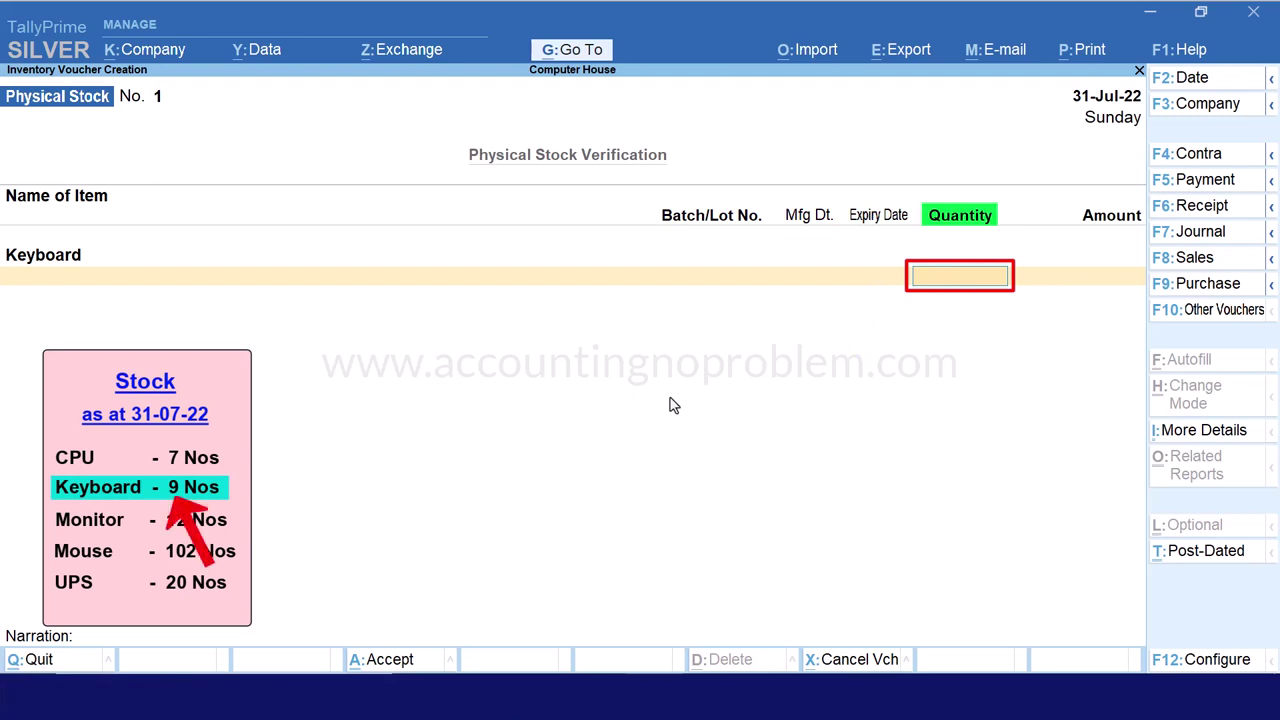
key(Return)
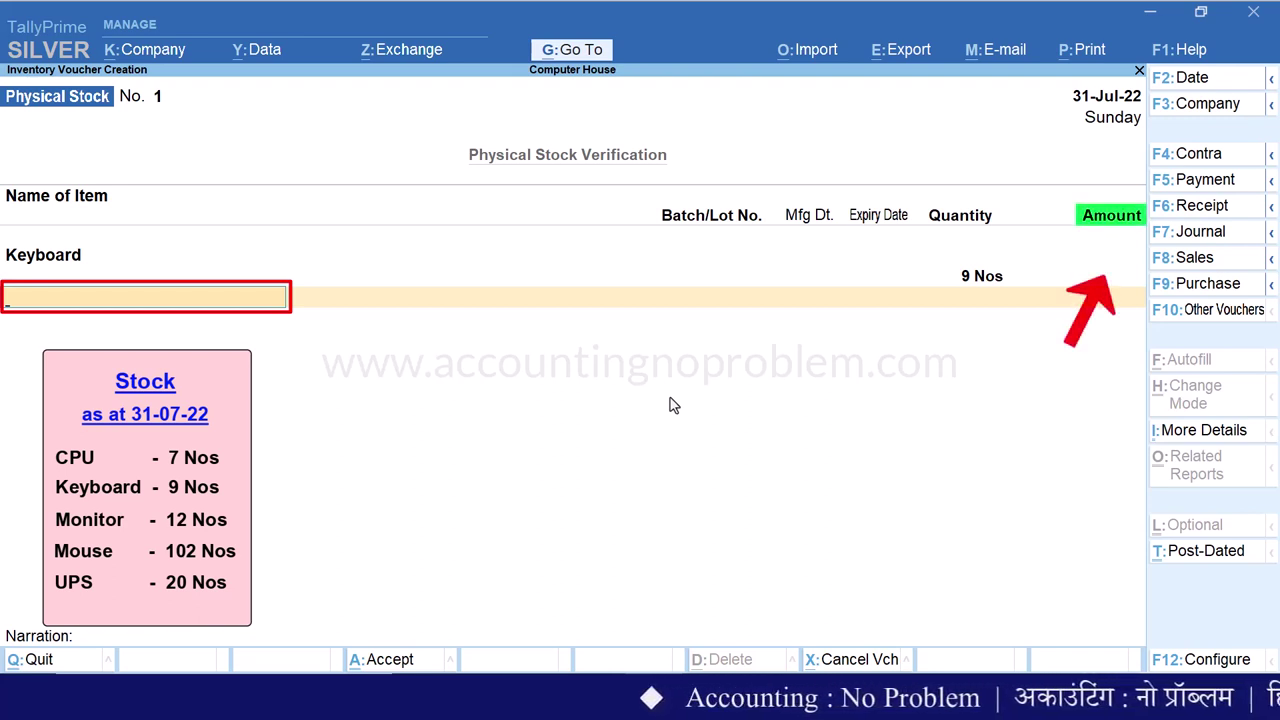
- Add the Mouse item to the physical stock voucher with a quantity of 102 Nos
key(space)
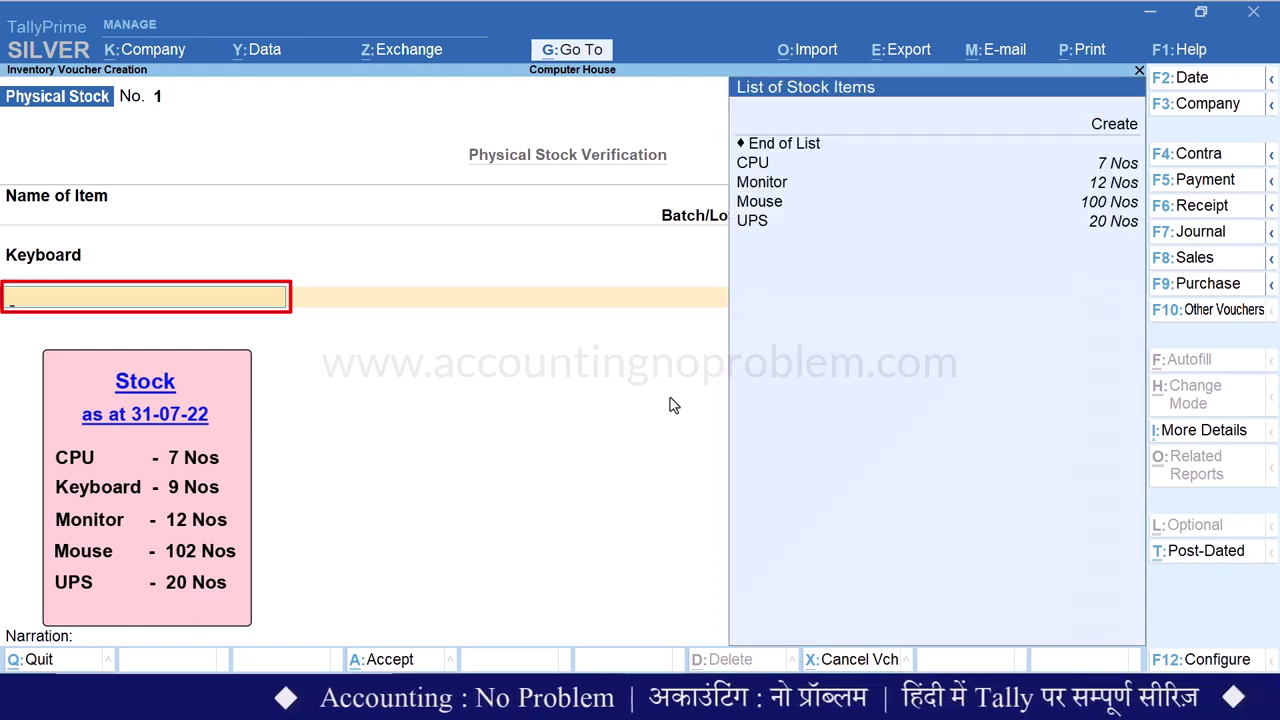
key(Down)
key(Down)
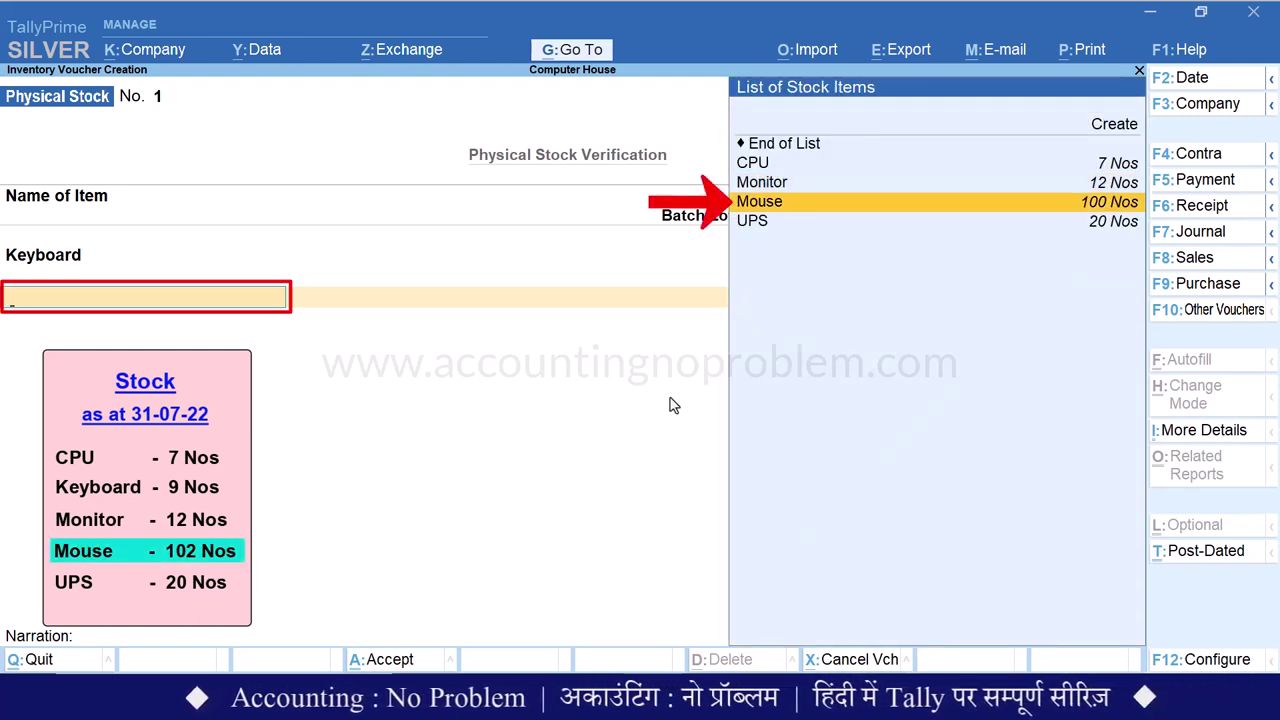
key(Return)
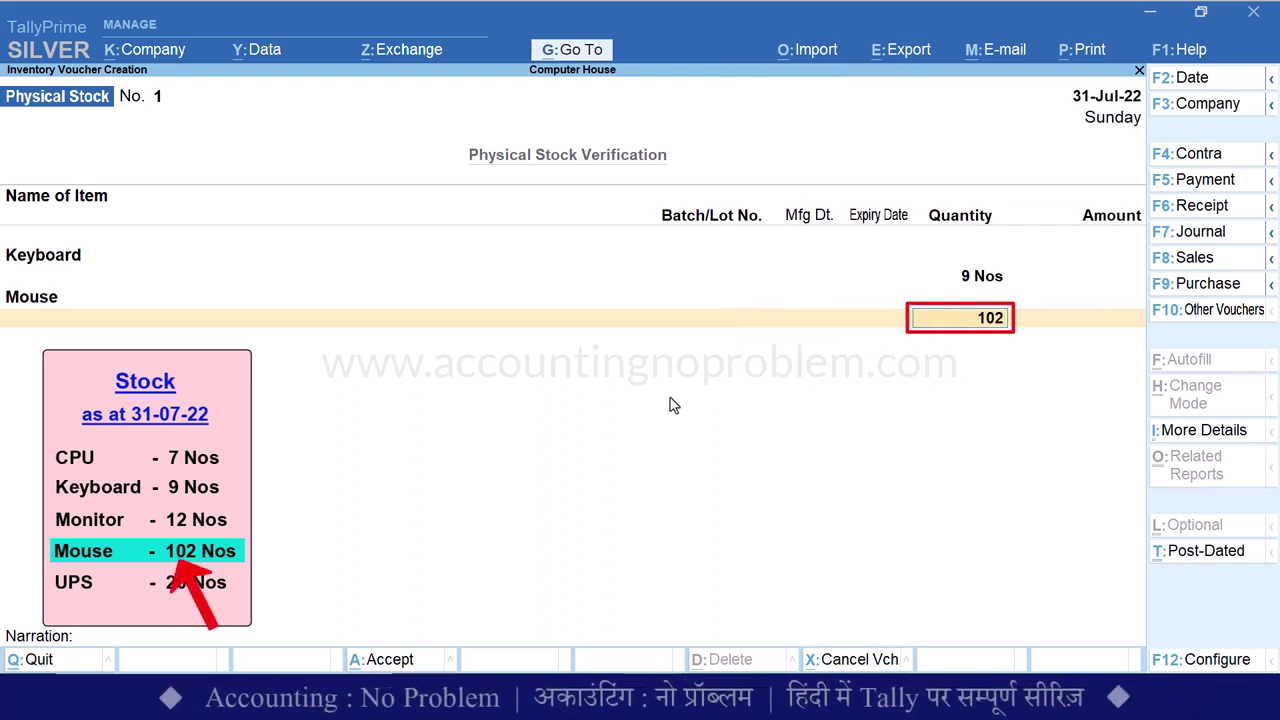
key(Return)
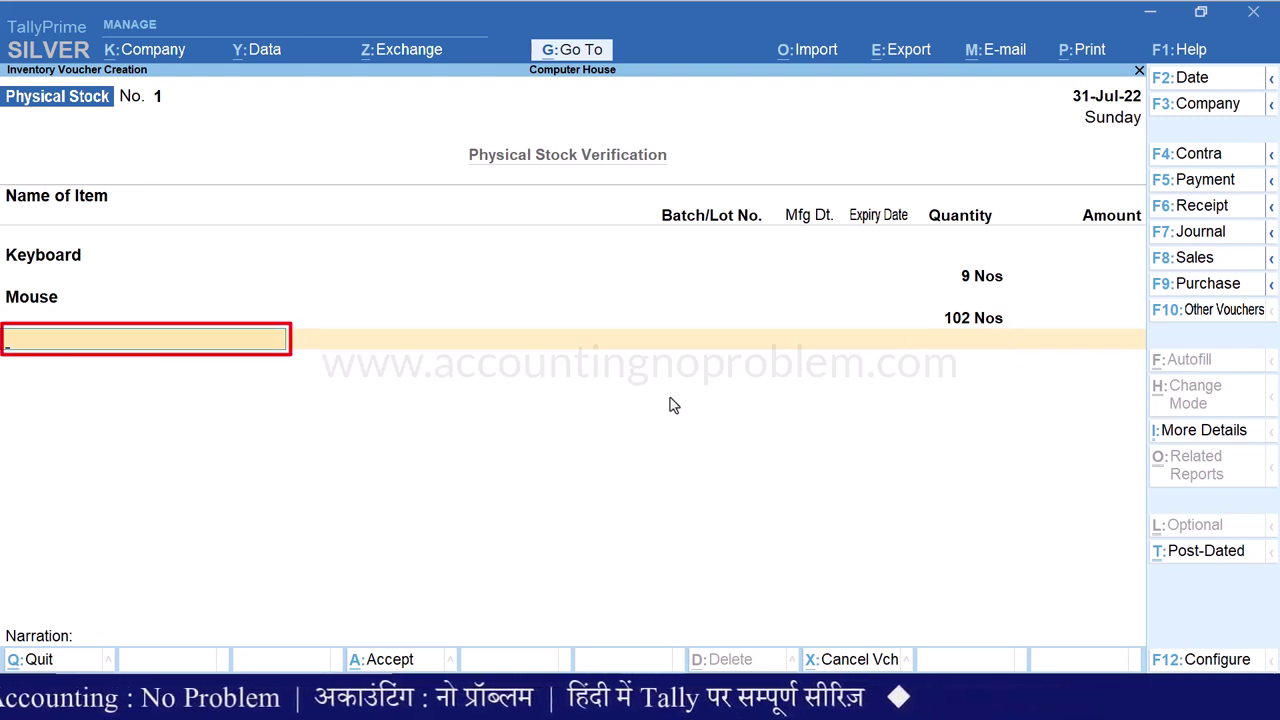
- Save the voucher with the narration "Being stock verified in the voucher." and return to the Stock Summary
key(Return)
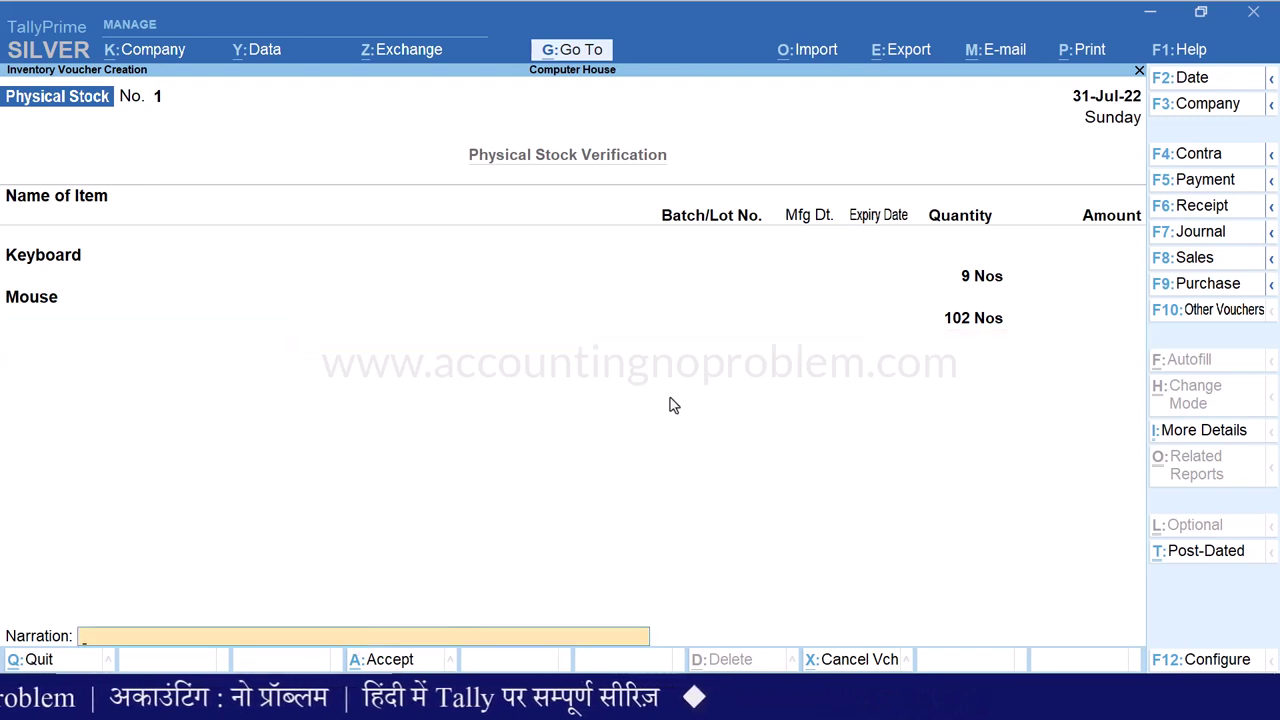
text(Being stock verified in the voucher.)
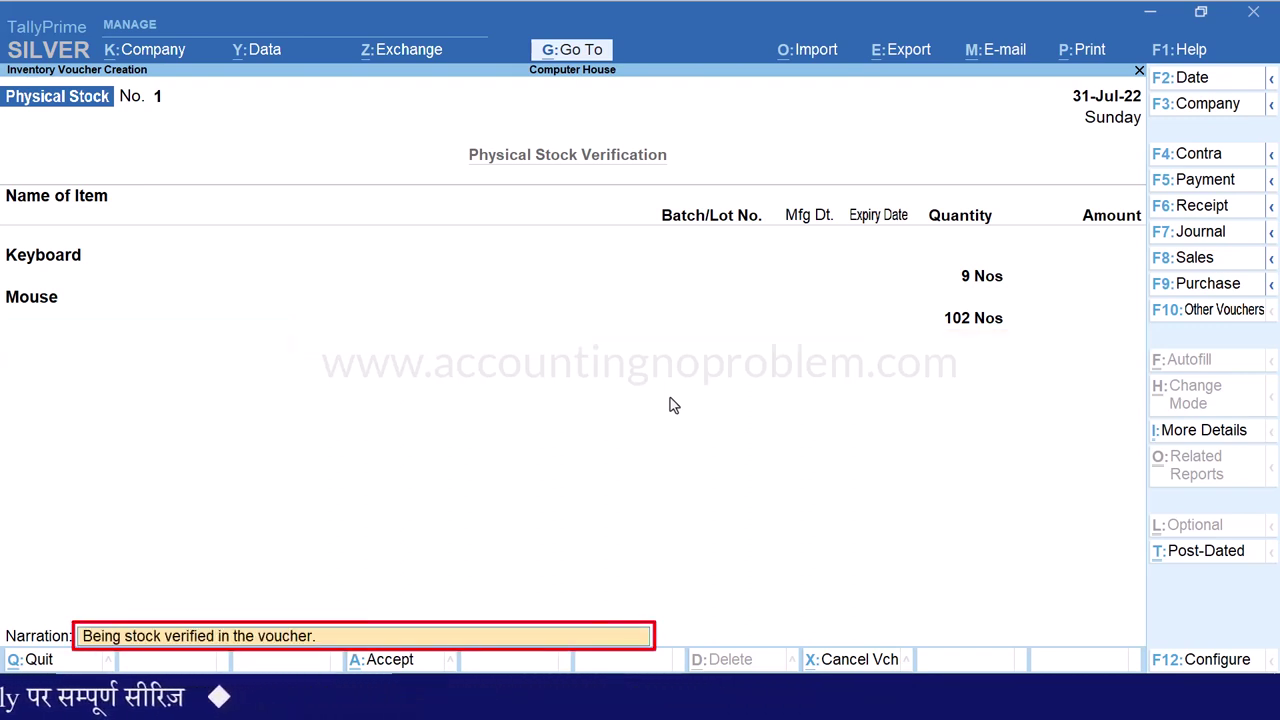
key(Return)
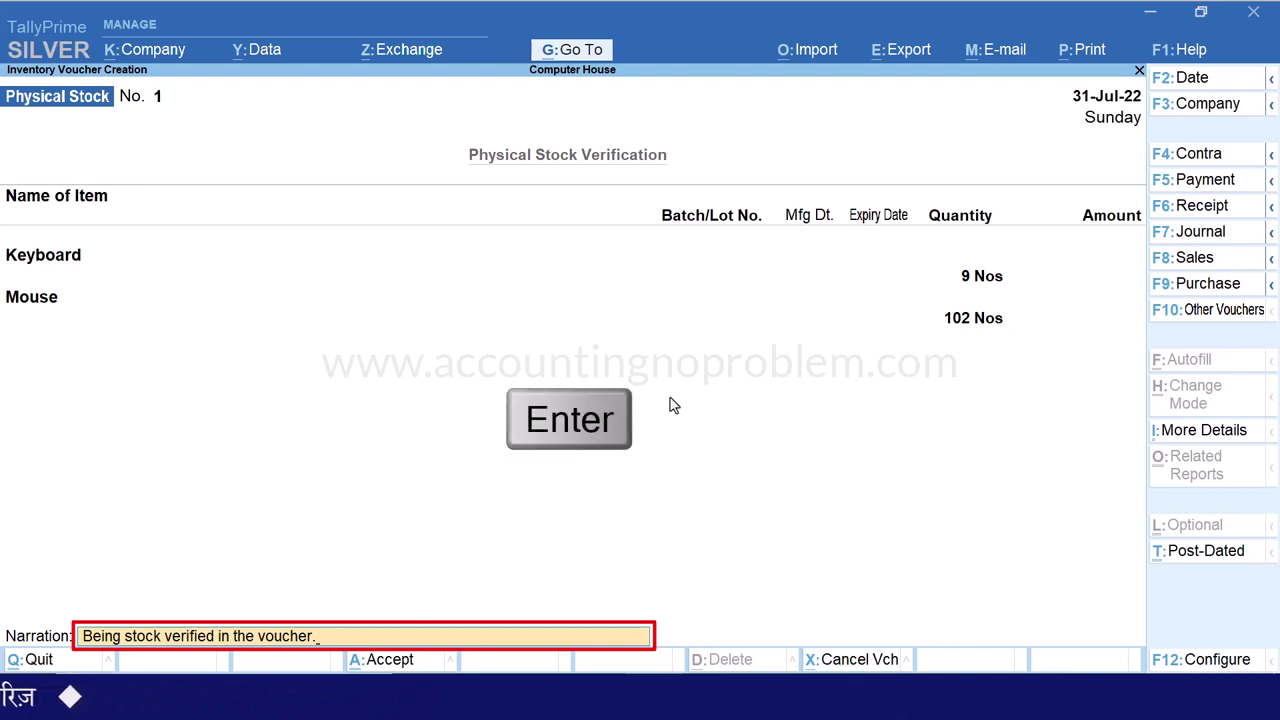
key(Return)
key(Escape)
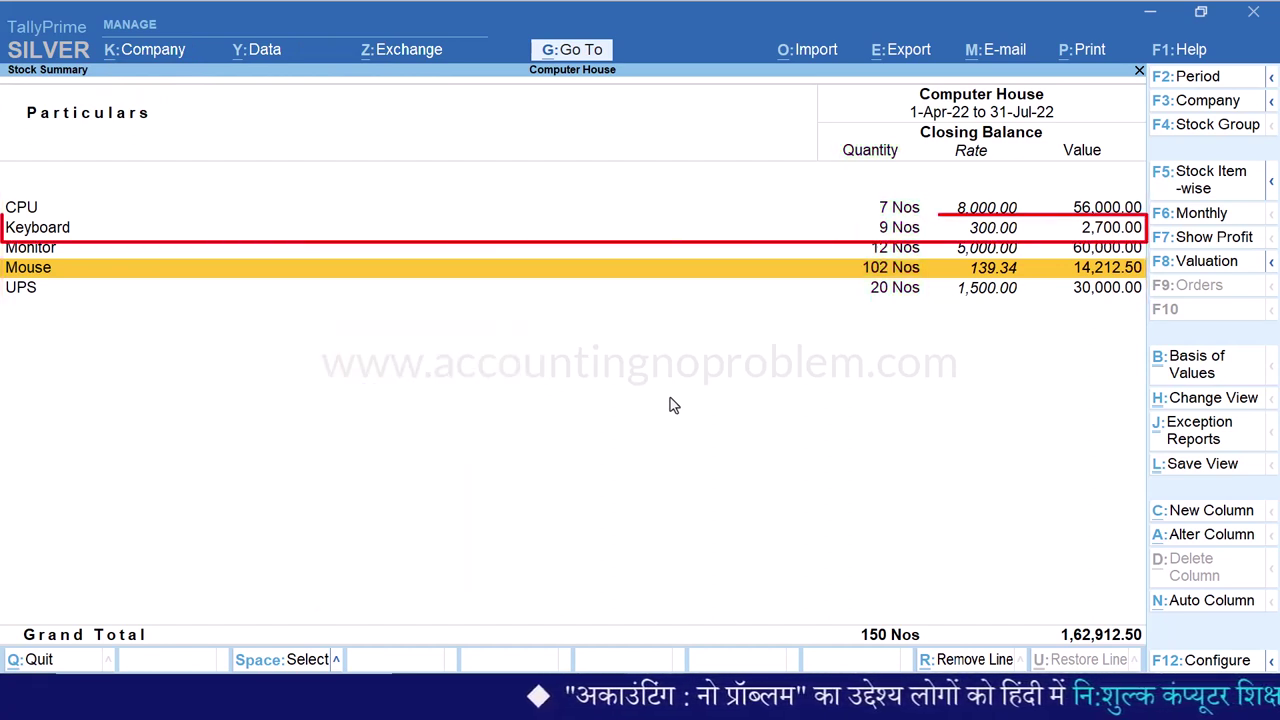
- Open Keyboard's July vouchers from the Stock Summary and examine the Physical Stock entry
key(Up)
key(Up)
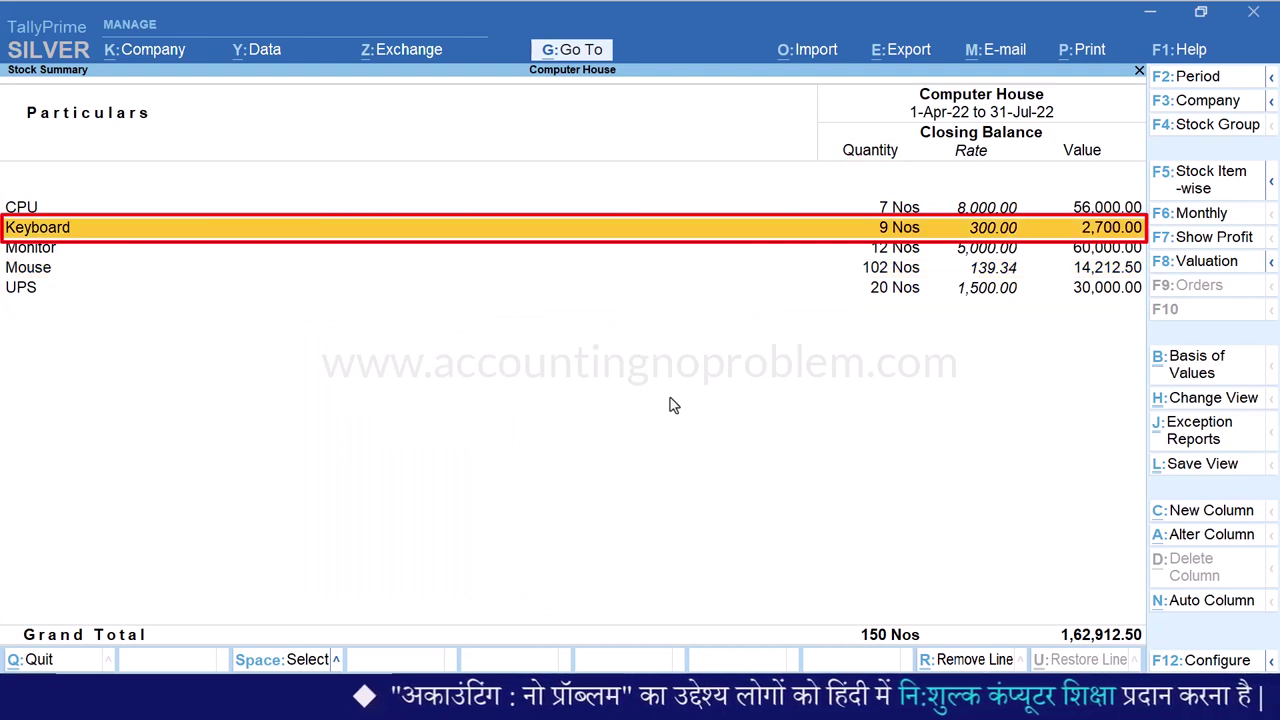
key(Return)
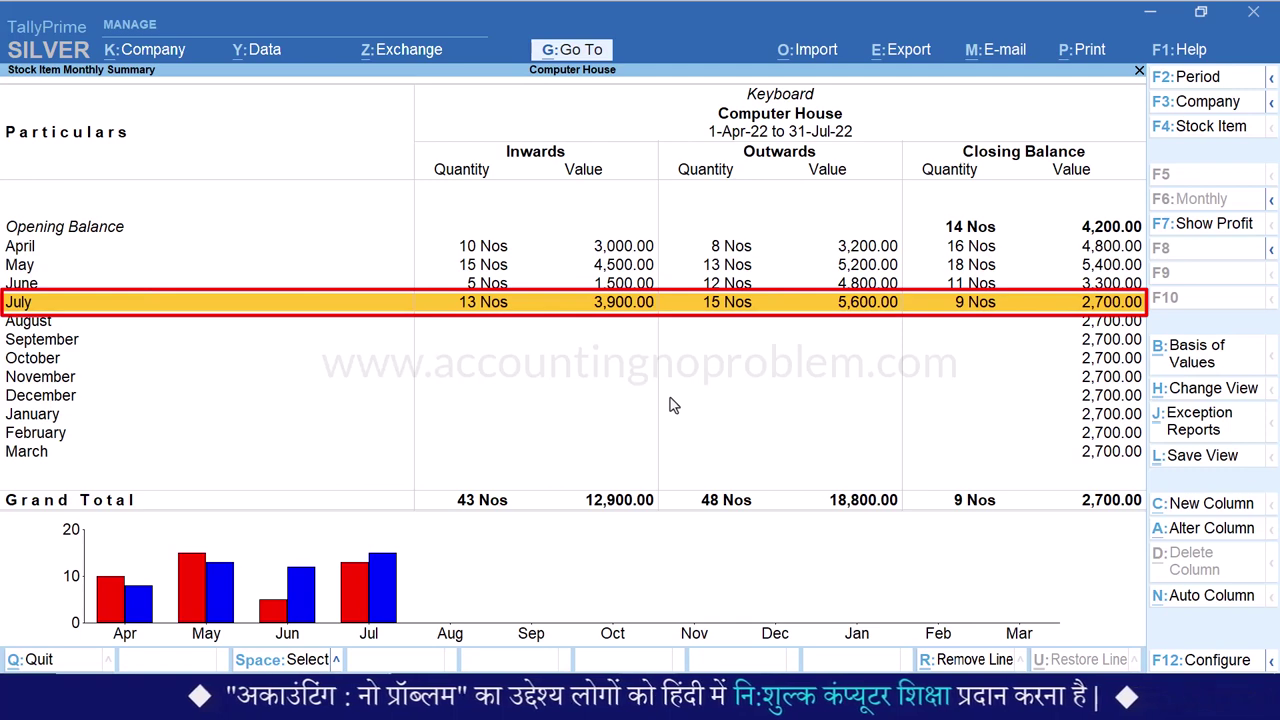
key(Return)
key(Down)
key(Down)
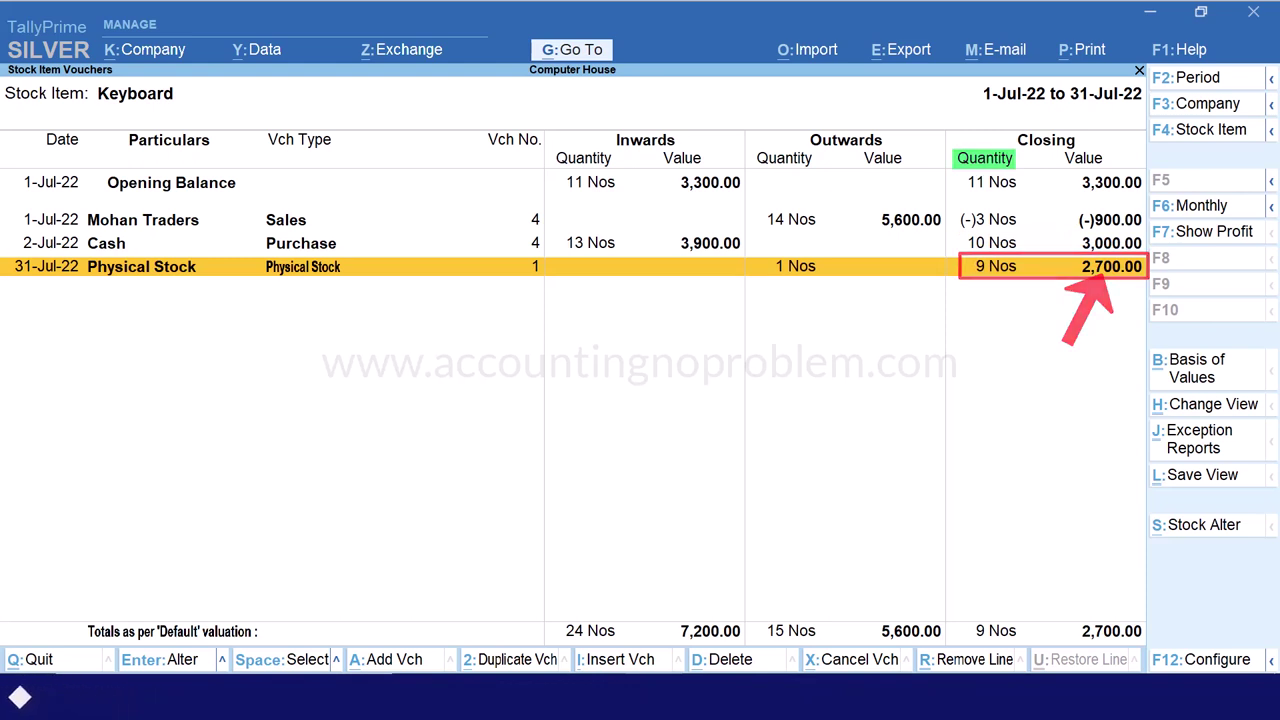
- Switch the stock item vouchers report to Mouse to examine its July entries
key(F4)
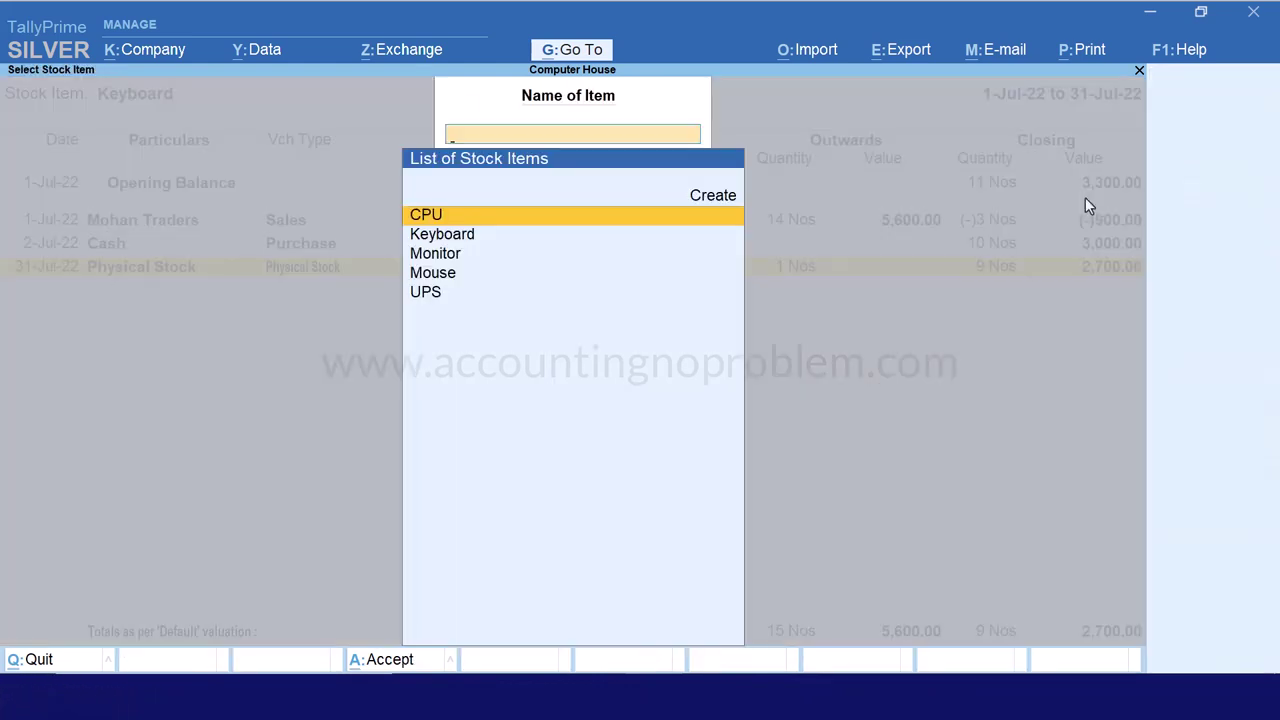
key(Down)
key(Down)
key(Down)
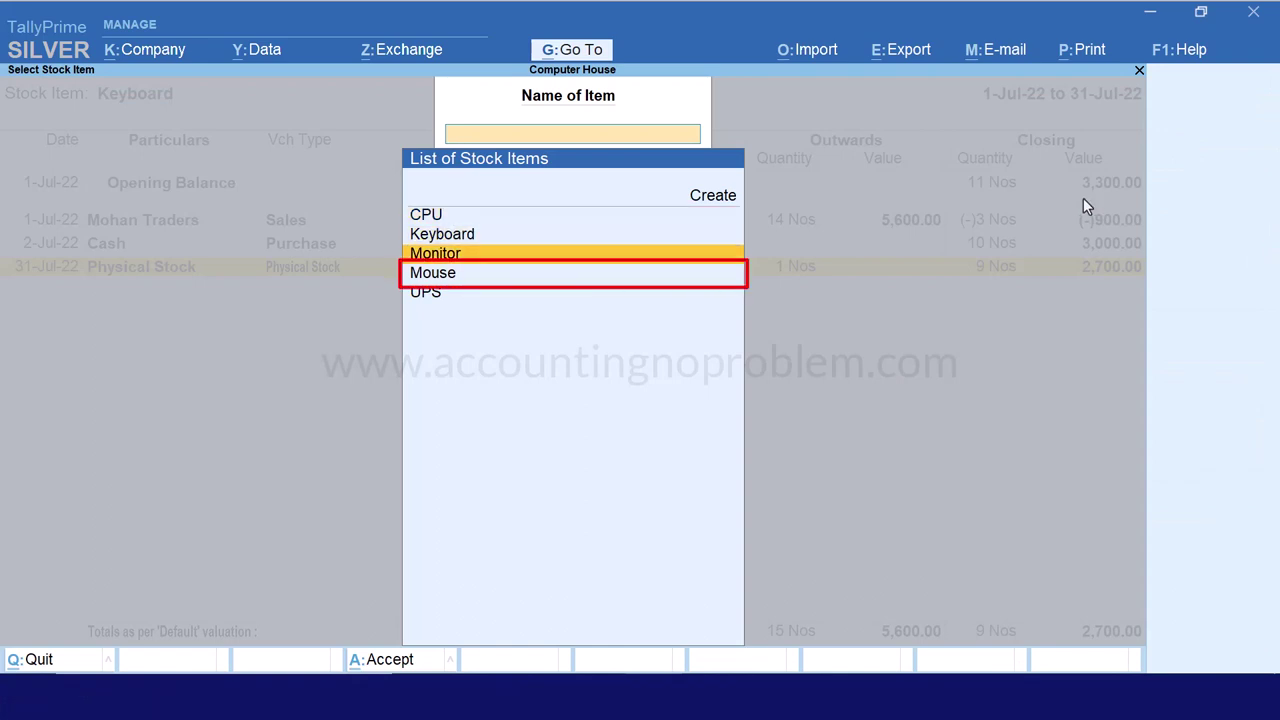
key(Return)
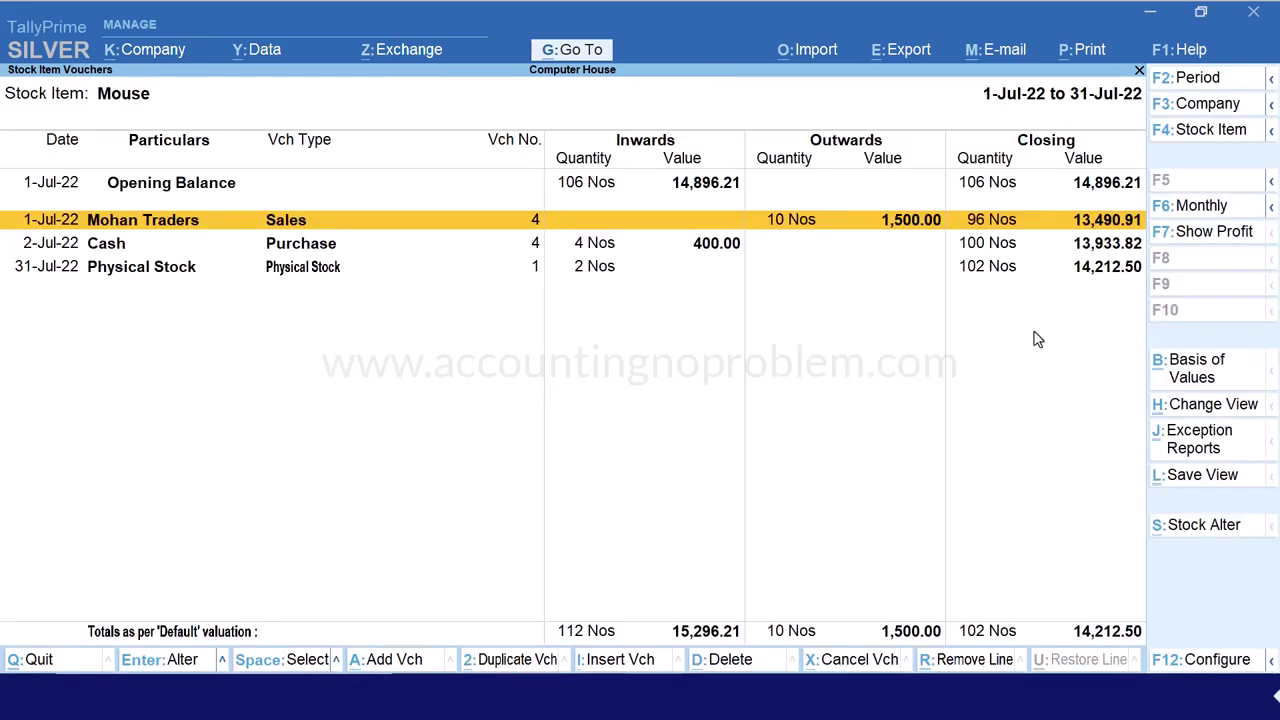